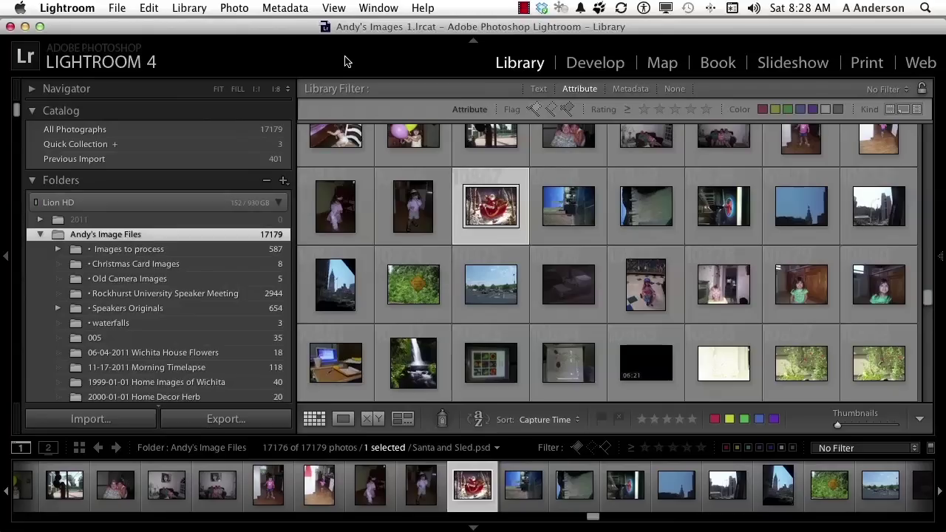
- Open the Export One File dialog from the File menu for the selected photo
{"action": "left_click", "coordinate": [119, 9]}
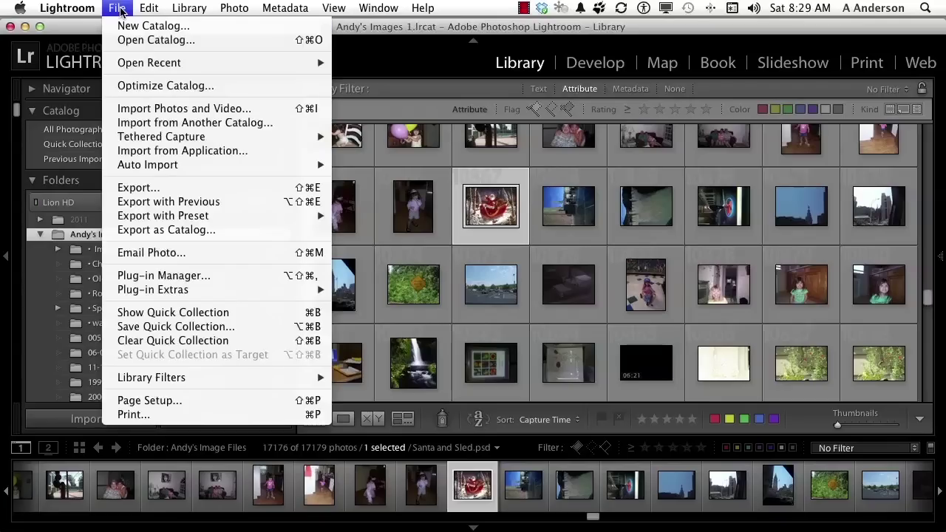
{"action": "left_click", "coordinate": [145, 188]}
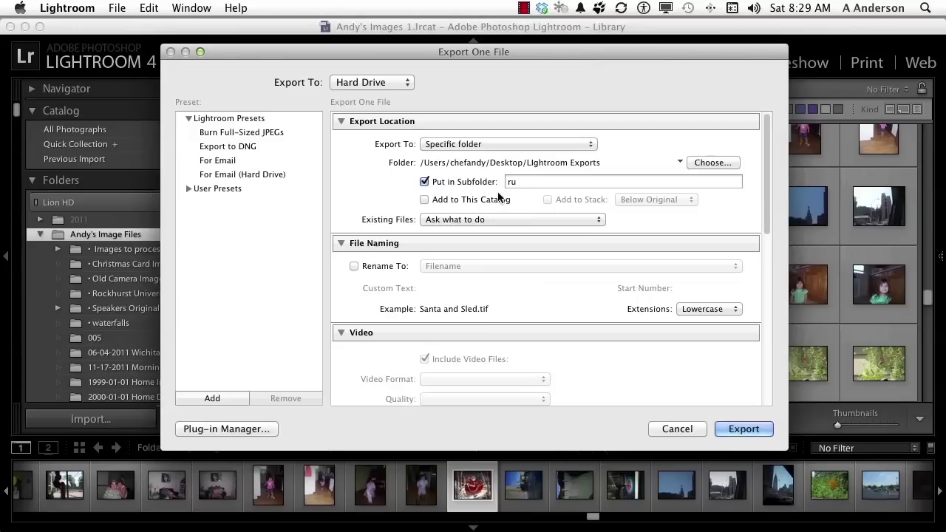
- Rename the export subfolder from 'ru' to 'previews'
{"action": "type", "text": "u"}
{"action": "left_click", "coordinate": [533, 182]}
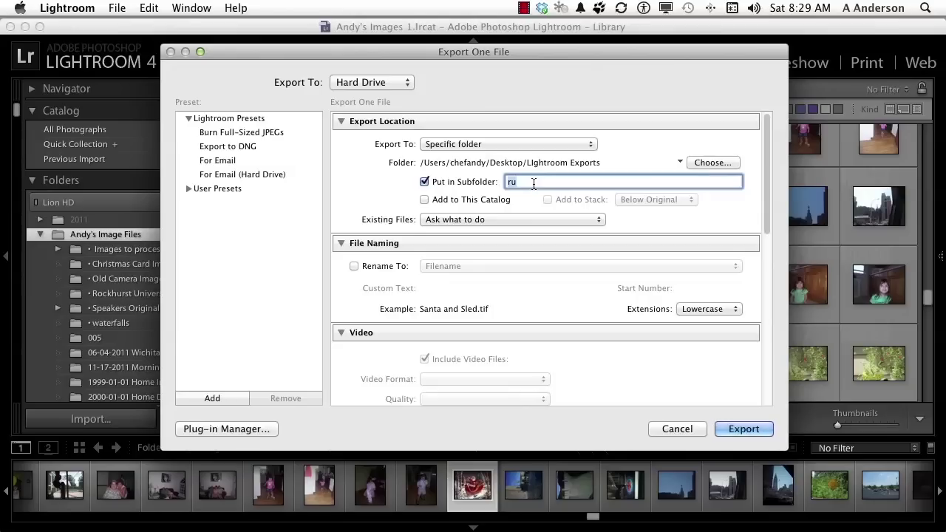
{"action": "key", "text": "BackSpace"}
{"action": "type", "text": "previews"}
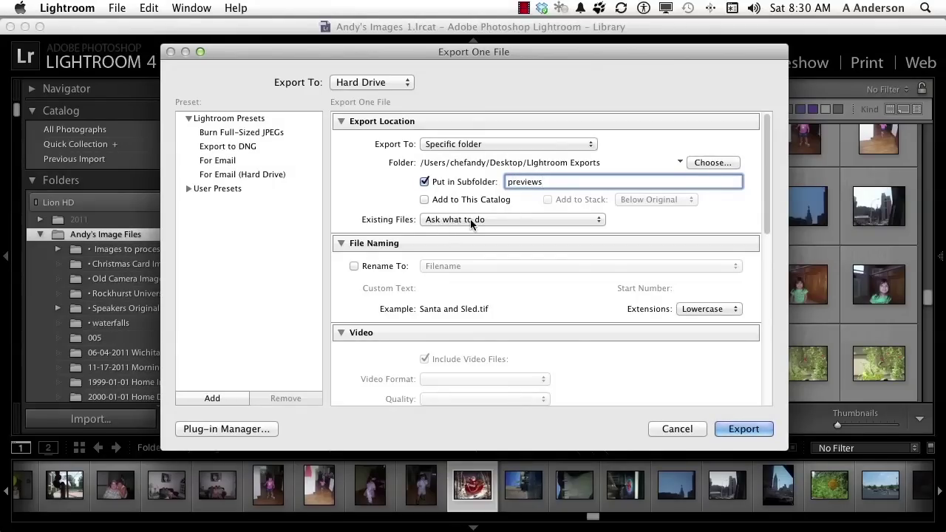
{"action": "scroll", "coordinate": [432, 296], "scroll_direction": "down", "scroll_amount": 2}
{"action": "scroll", "coordinate": [433, 295], "scroll_direction": "down", "scroll_amount": 6}
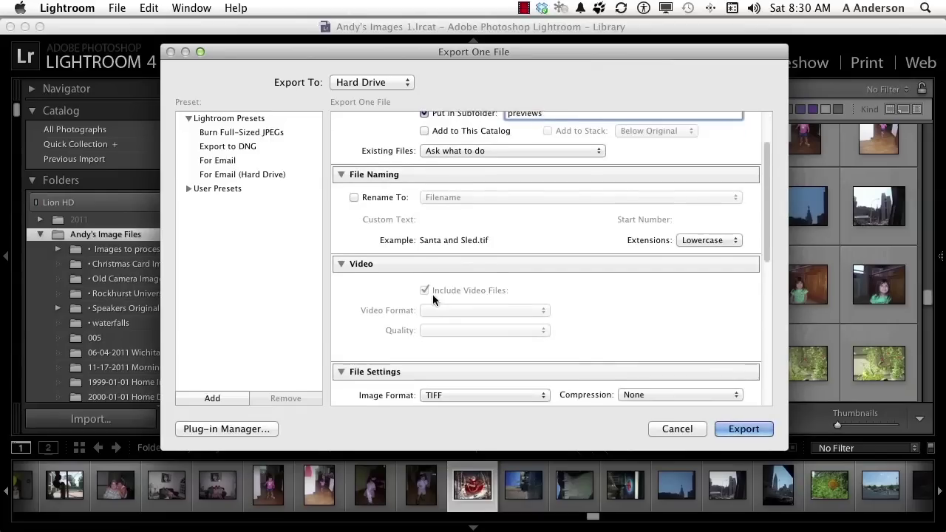
- Set file settings to JPEG, quality 40, sRGB colour space, with no file size limit
{"action": "scroll", "coordinate": [433, 297], "scroll_direction": "down", "scroll_amount": 1}
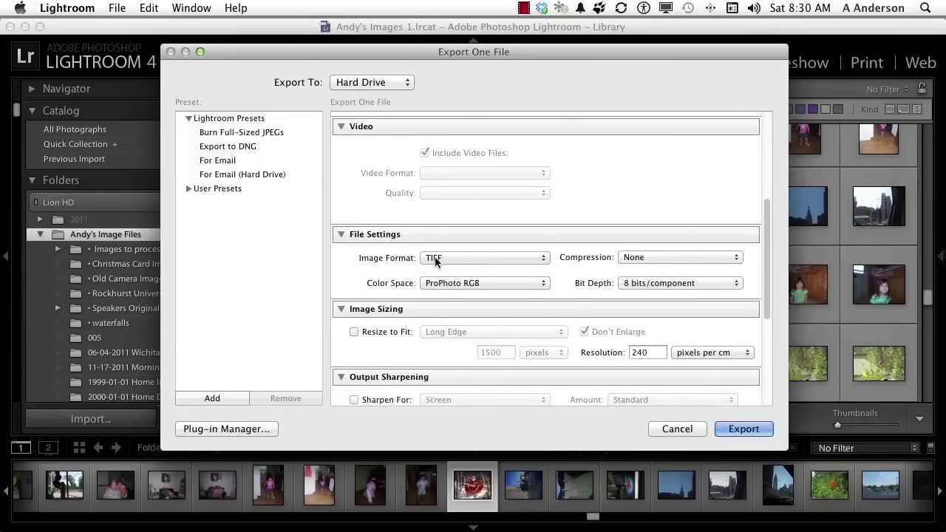
{"action": "left_click", "coordinate": [434, 259]}
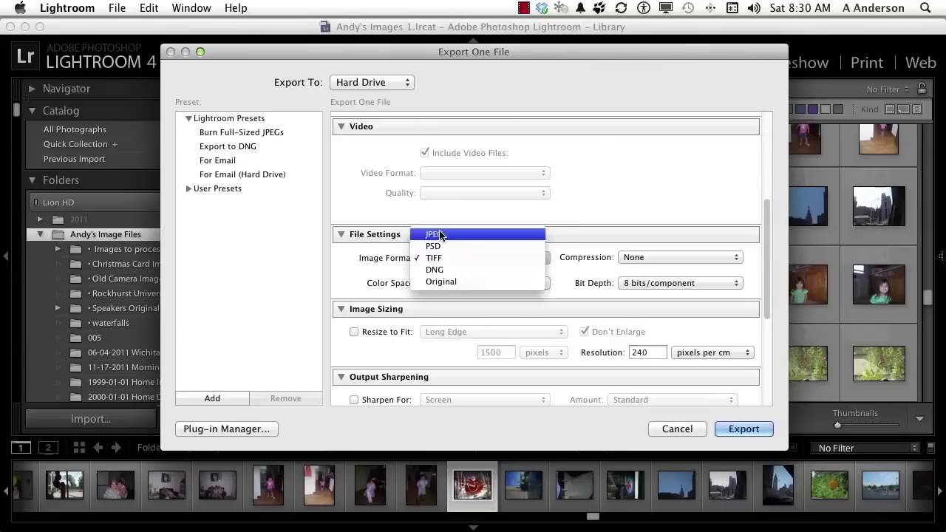
{"action": "left_click", "coordinate": [439, 234]}
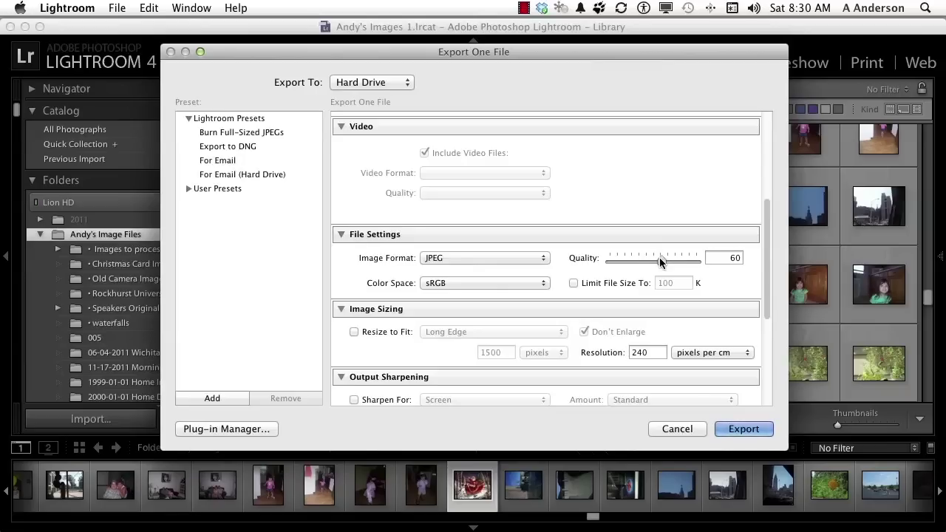
{"action": "left_click_drag", "start_coordinate": [656, 259], "coordinate": [639, 260]}
{"action": "left_click", "coordinate": [574, 284]}
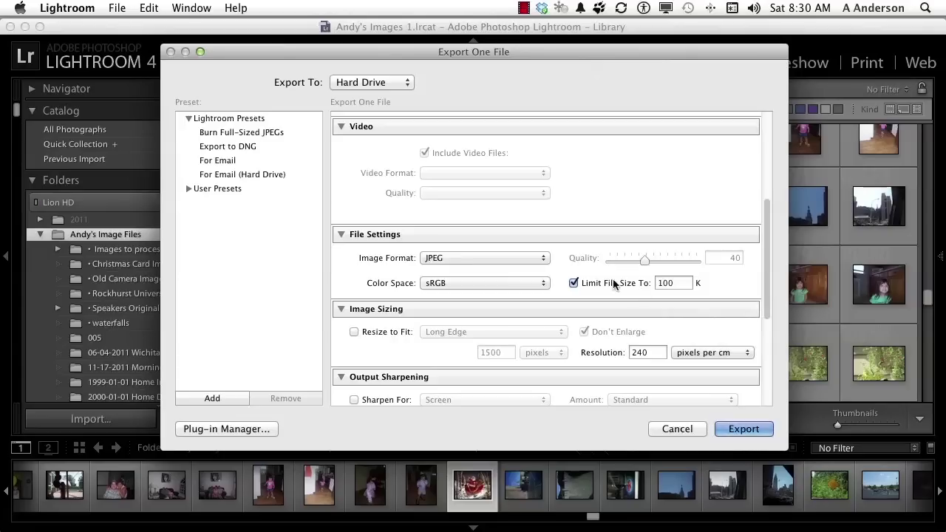
{"action": "left_click", "coordinate": [574, 283]}
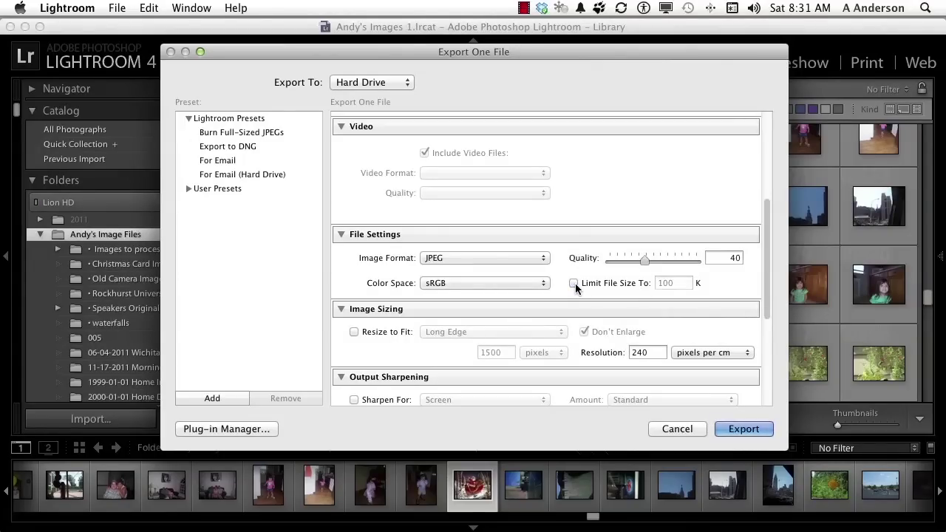
{"action": "left_click", "coordinate": [453, 283]}
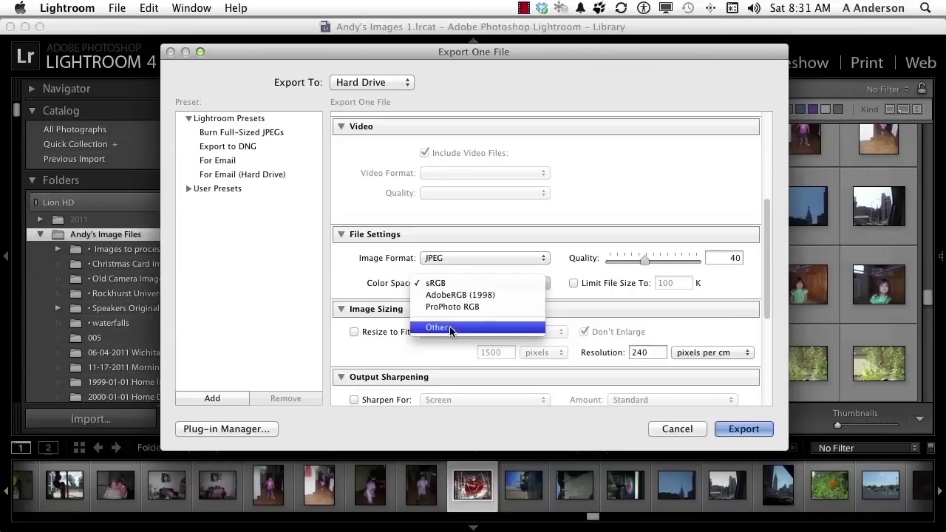
{"action": "left_click", "coordinate": [373, 273]}
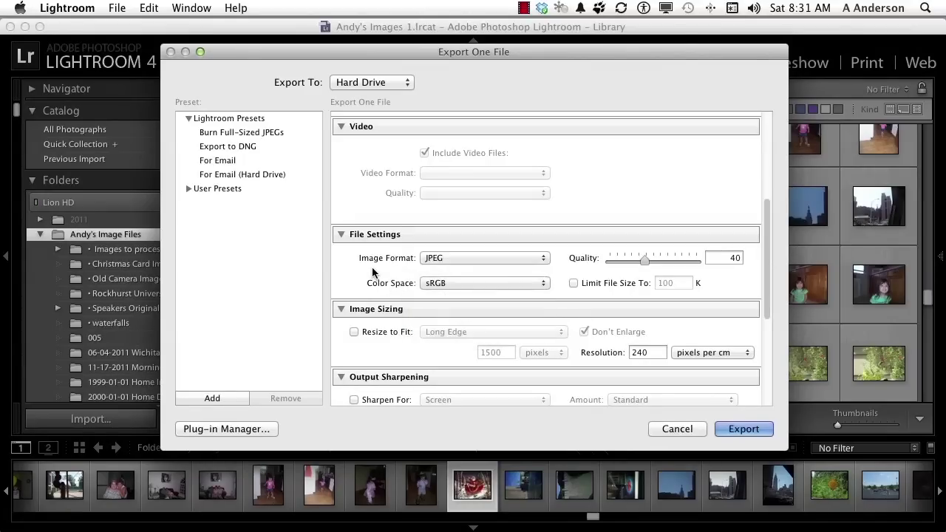
- Enable watermarking and select the AA Copyright watermark
{"action": "scroll", "coordinate": [401, 339], "scroll_direction": "down", "scroll_amount": 3}
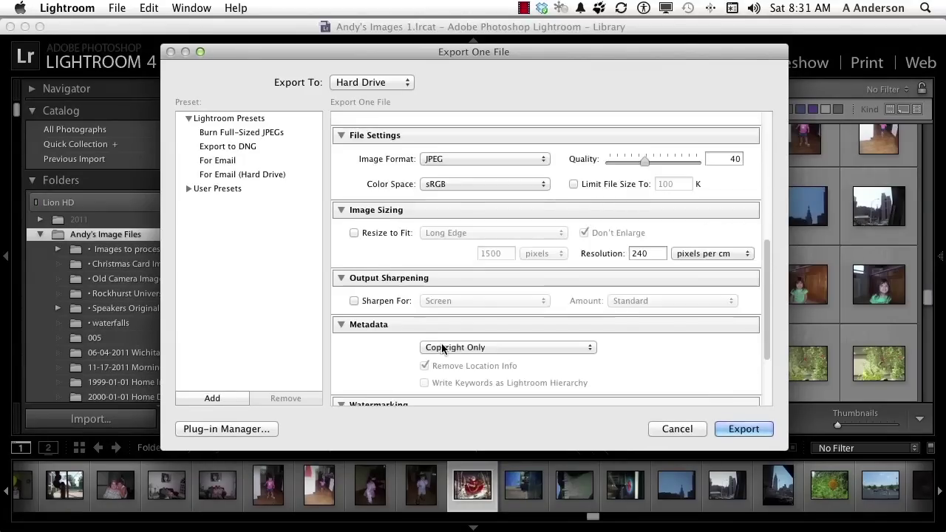
{"action": "scroll", "coordinate": [441, 343], "scroll_direction": "down", "scroll_amount": 1}
{"action": "scroll", "coordinate": [441, 349], "scroll_direction": "down", "scroll_amount": 2}
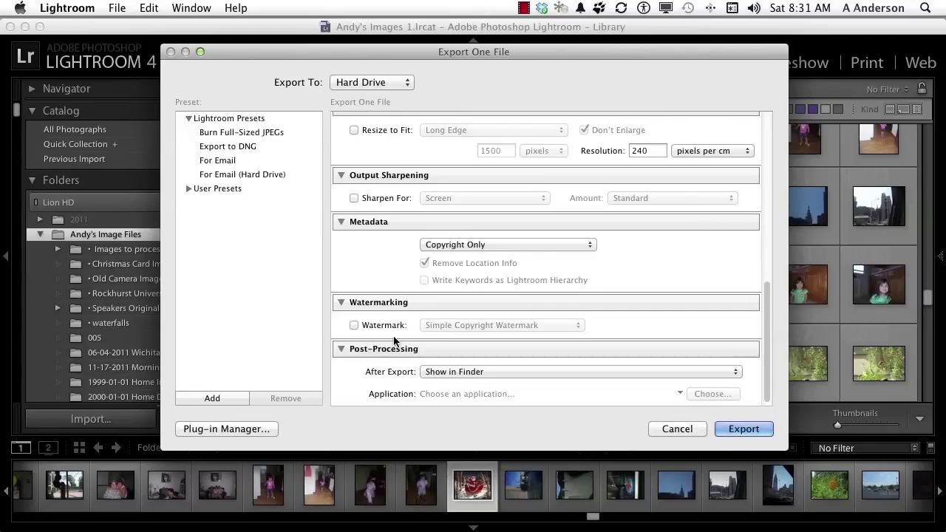
{"action": "left_click", "coordinate": [356, 325]}
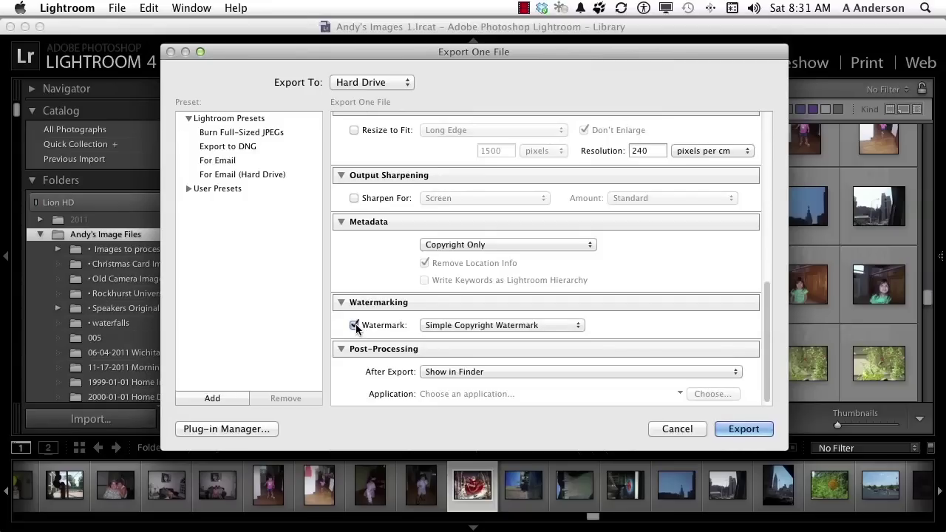
{"action": "left_click", "coordinate": [532, 325]}
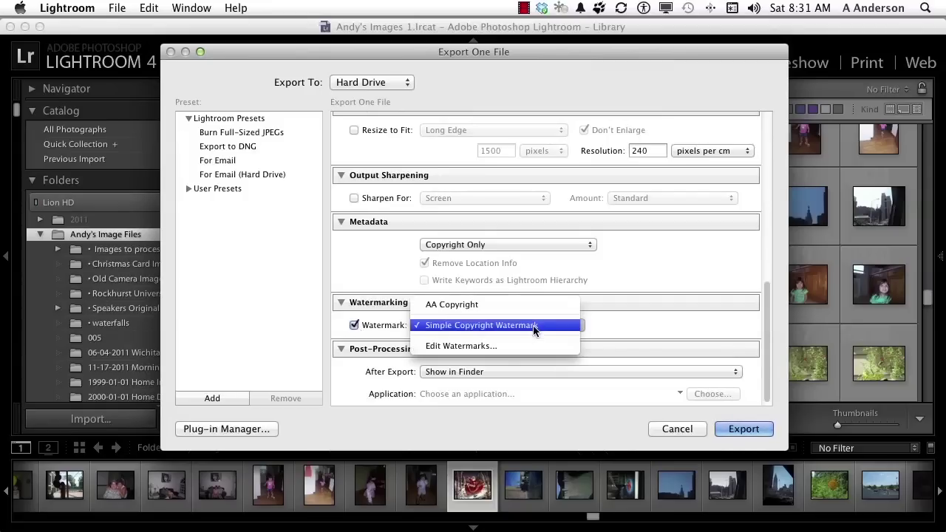
{"action": "left_click", "coordinate": [521, 305]}
{"action": "left_click", "coordinate": [520, 325]}
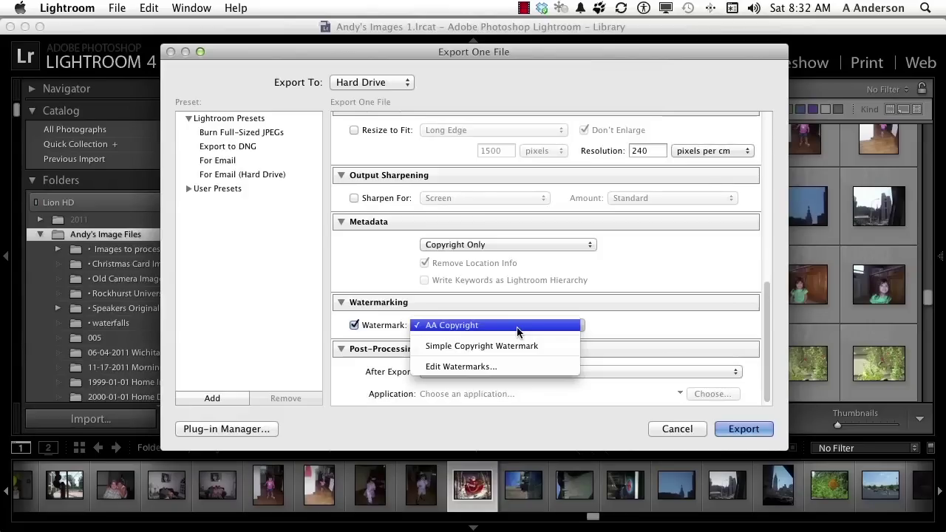
{"action": "left_click", "coordinate": [517, 327]}
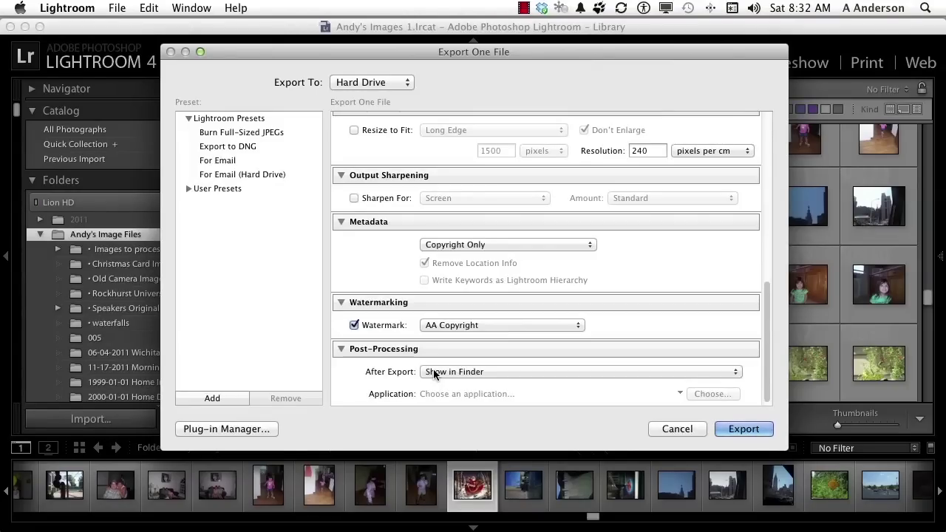
- Add a new export preset and name it 'ru previews w/watermark'
{"action": "left_click", "coordinate": [213, 398]}
{"action": "type", "text": "ru"}
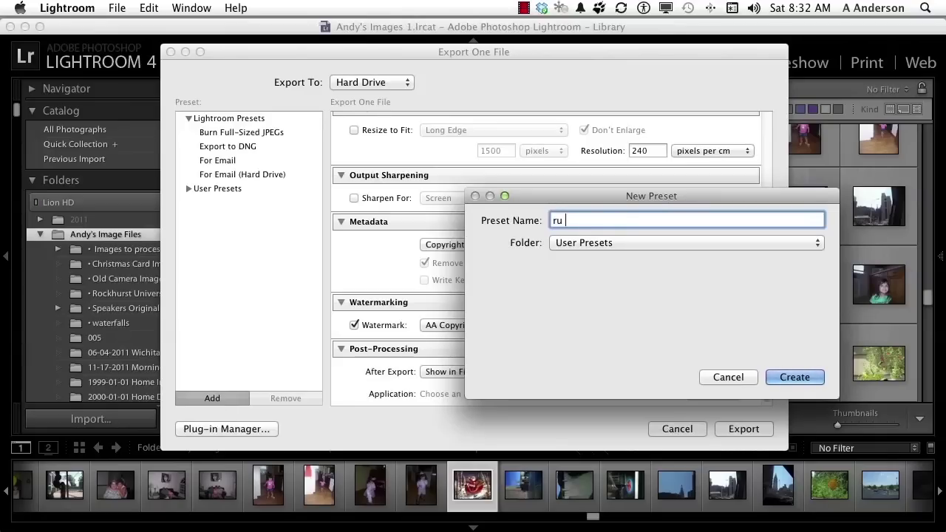
{"action": "type", "text": " previews w/watermark"}
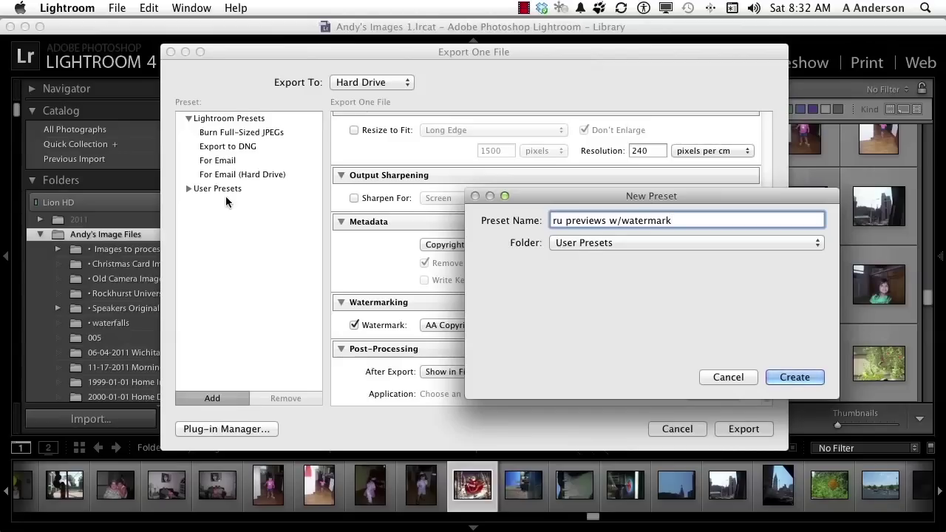
- Create the 'ru previews w/watermark' preset, then switch presets and reload it to verify
{"action": "left_click", "coordinate": [795, 377]}
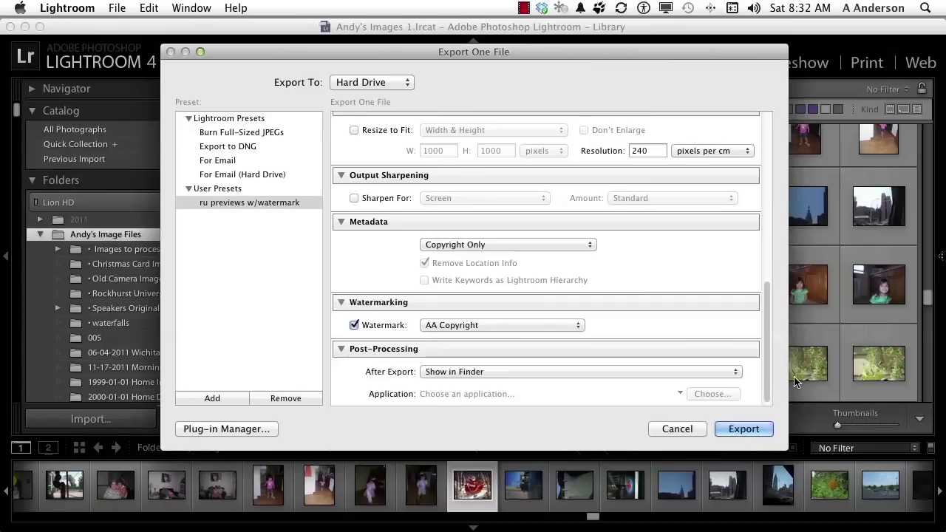
{"action": "left_click", "coordinate": [231, 145]}
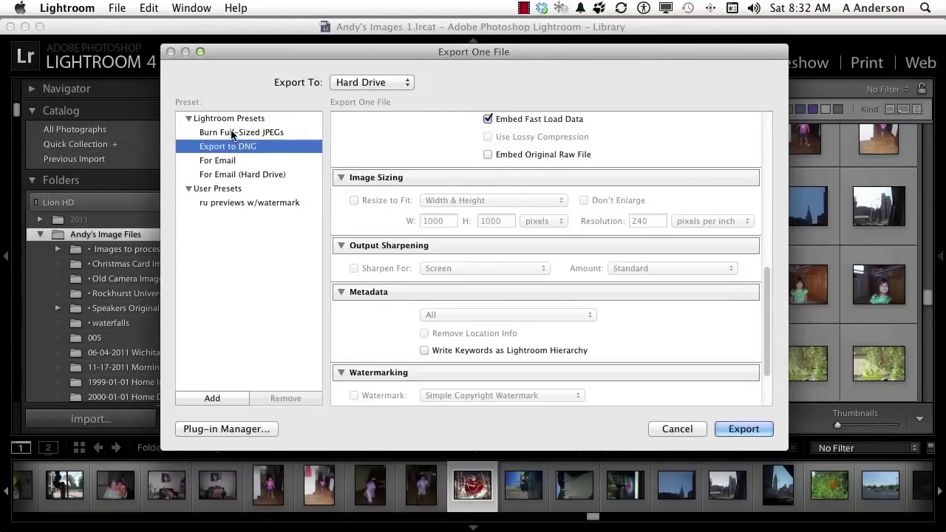
{"action": "left_click", "coordinate": [232, 133]}
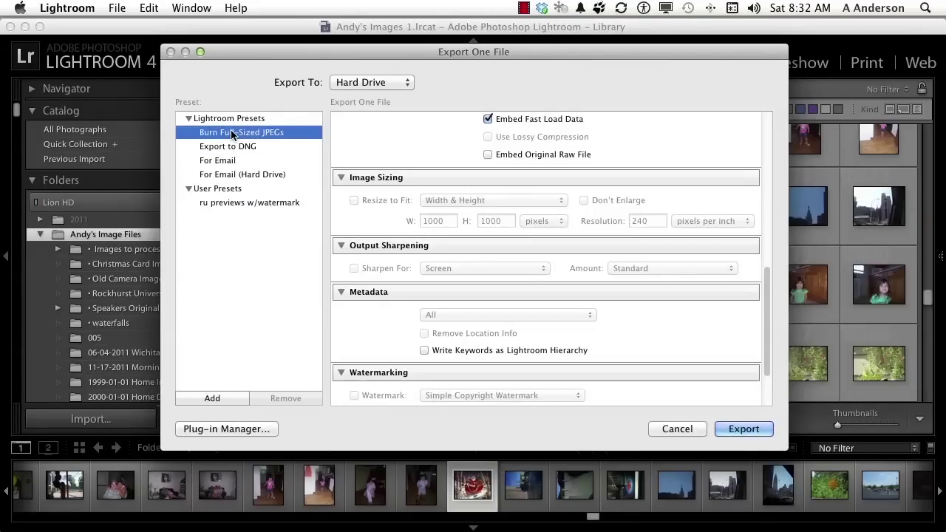
{"action": "left_click", "coordinate": [232, 203]}
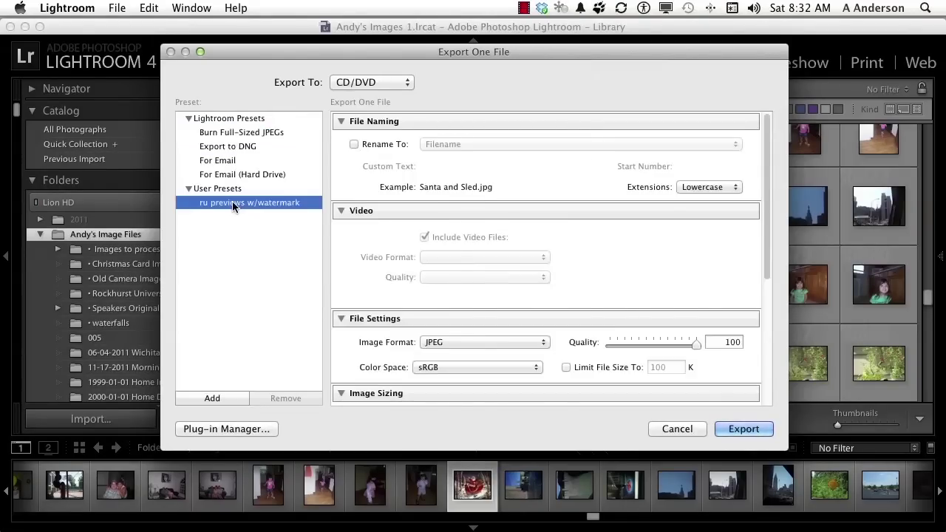